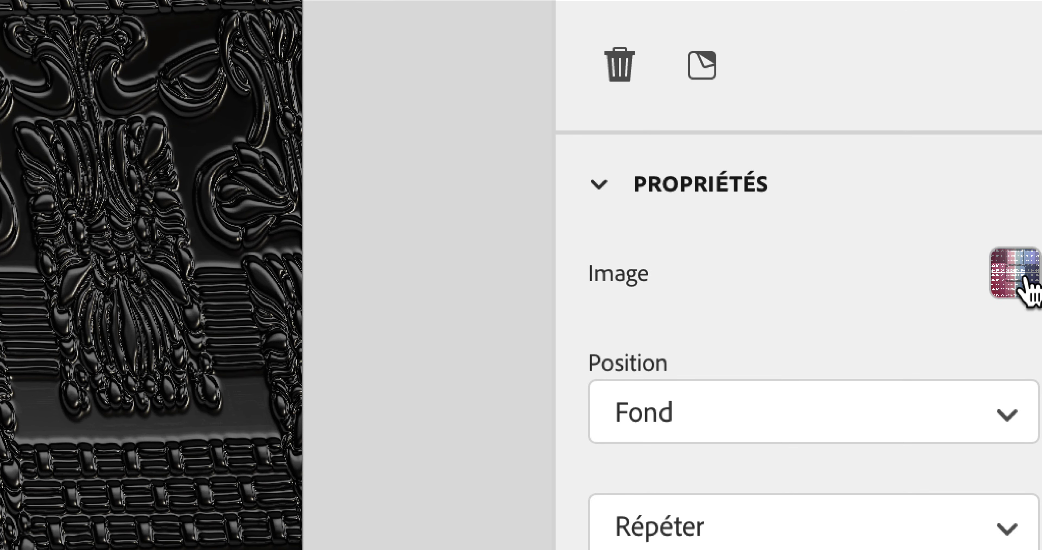
- Replace the image on Cube 4 with Cube_4_UV-03.psd
click(1024, 287)
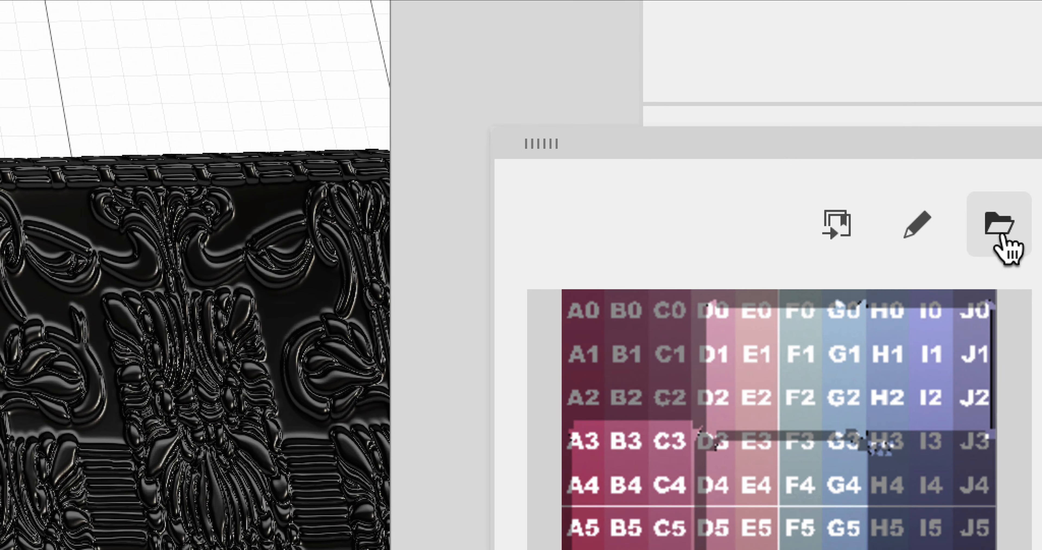
click(1002, 237)
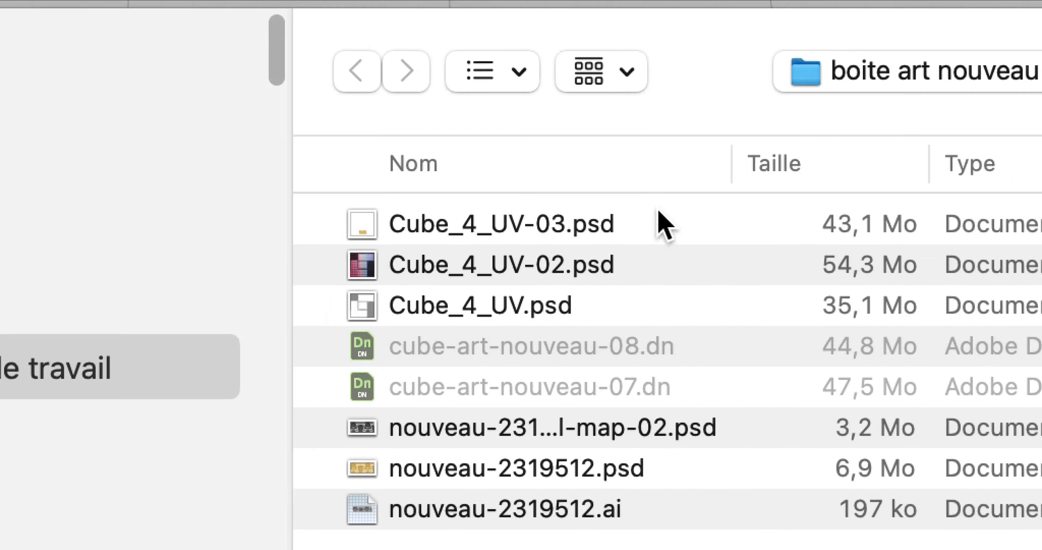
click(663, 224)
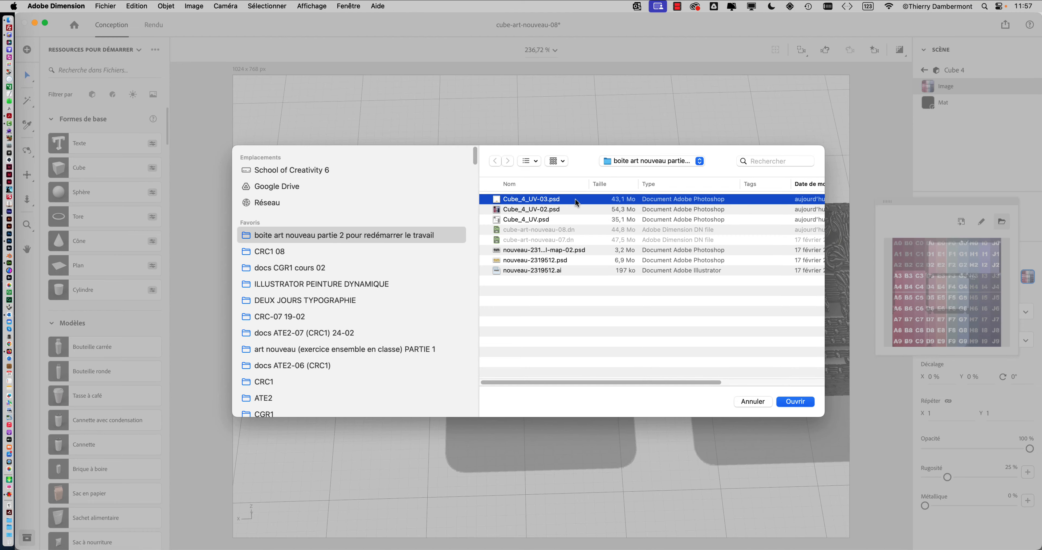
click(804, 402)
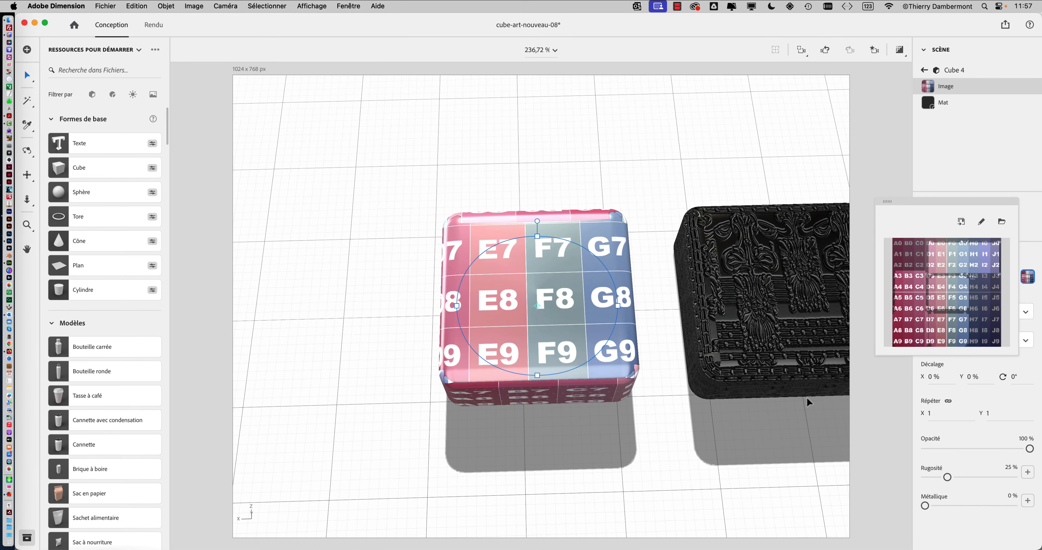
drag(681, 360, 587, 388)
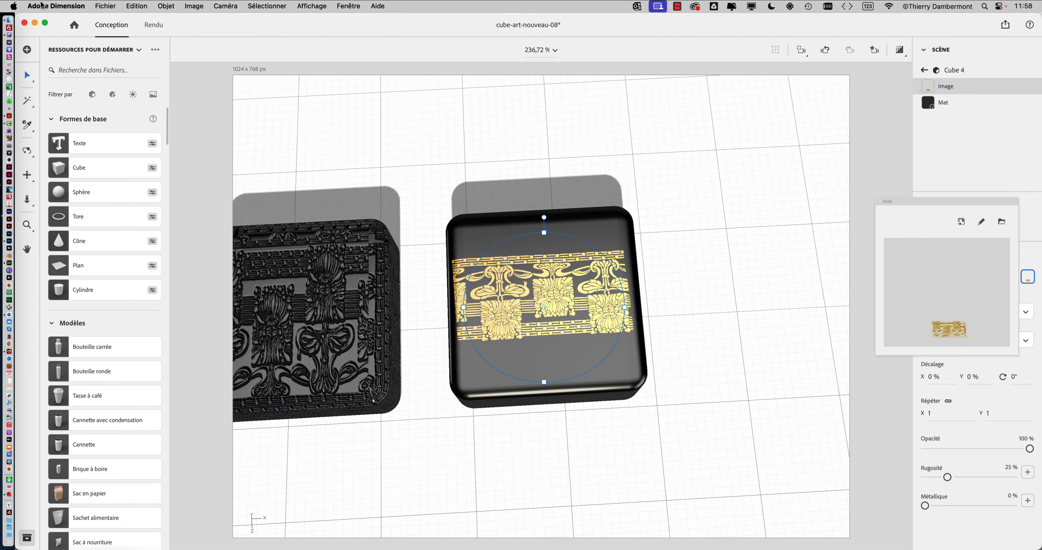
- Save a copy of the scene as cube-art-nouveau-09.dn
click(110, 4)
click(142, 110)
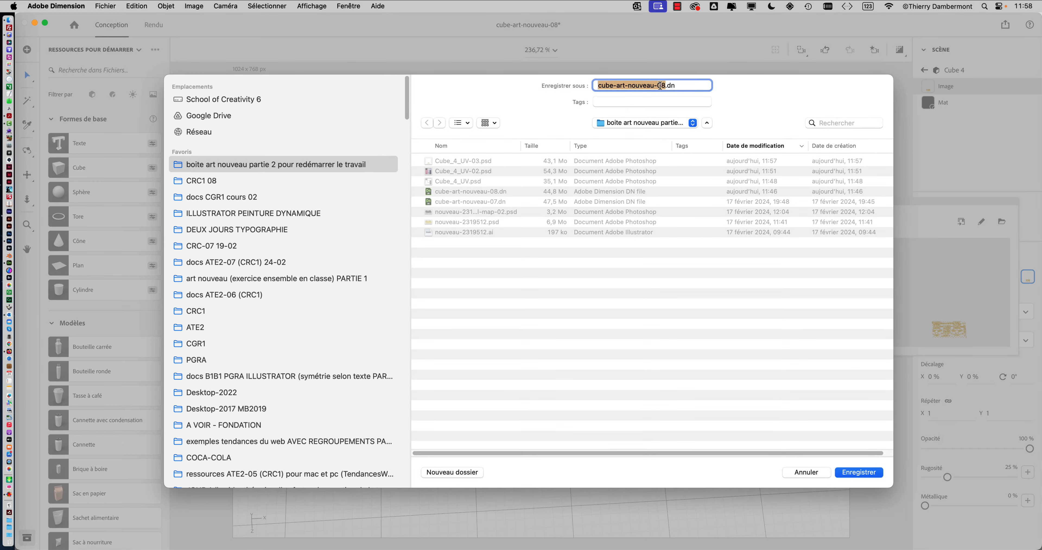
click(664, 85)
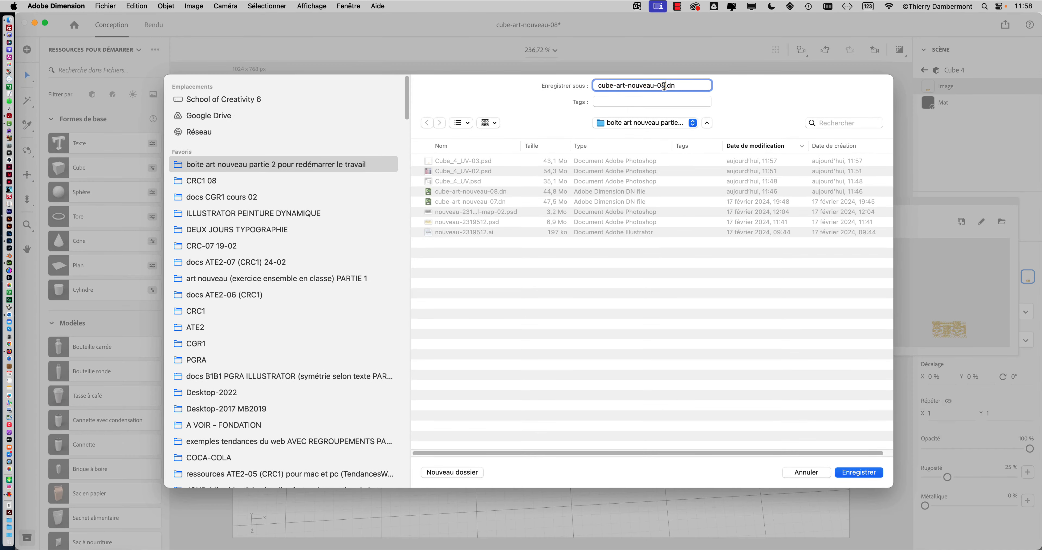
key(BackSpace)
text(9)
key(Return)
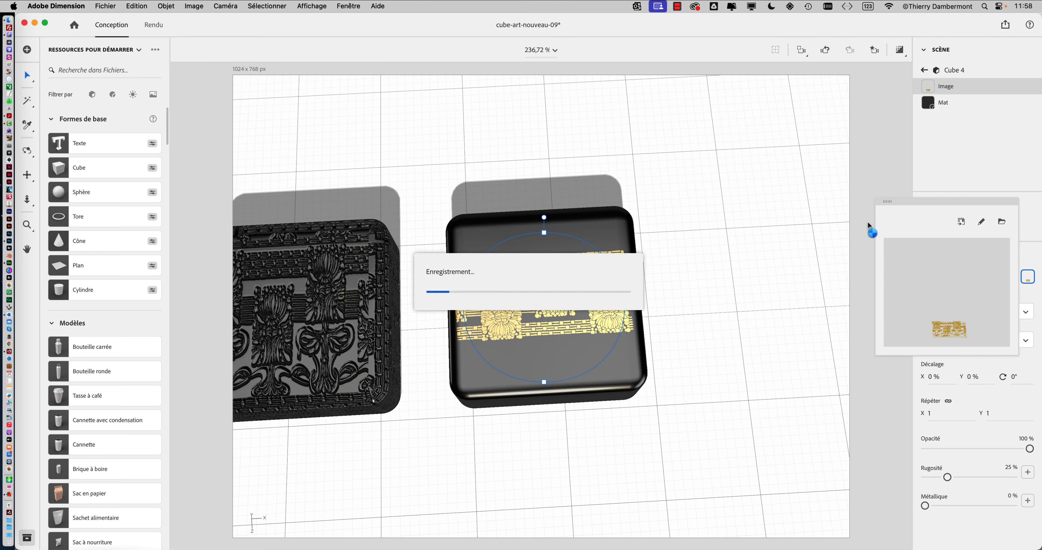
- Deselect the cube, switch to Photoshop and show the Repères UV layer group
click(759, 241)
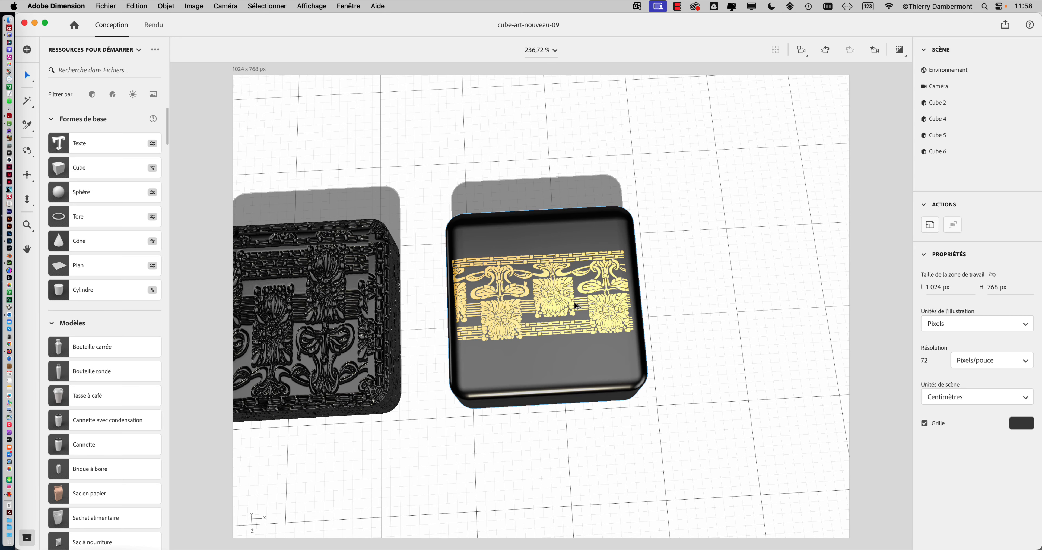
click(762, 313)
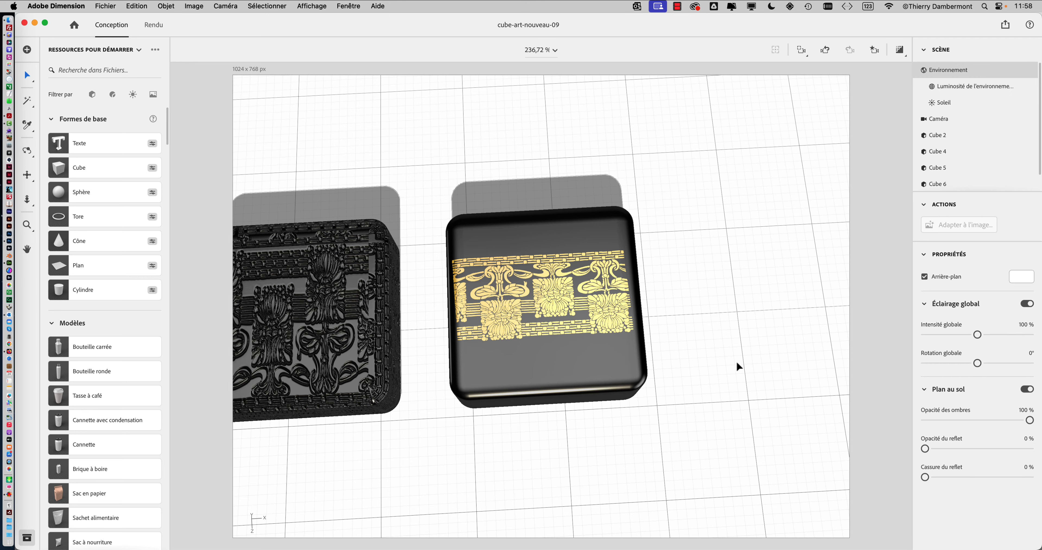
drag(616, 279, 672, 241)
key(super+Tab)
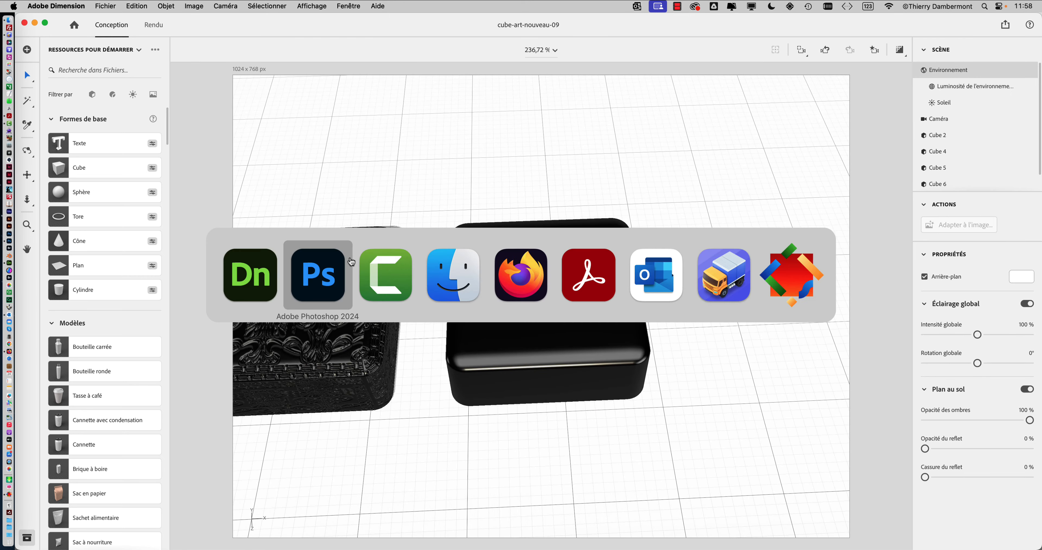
click(339, 268)
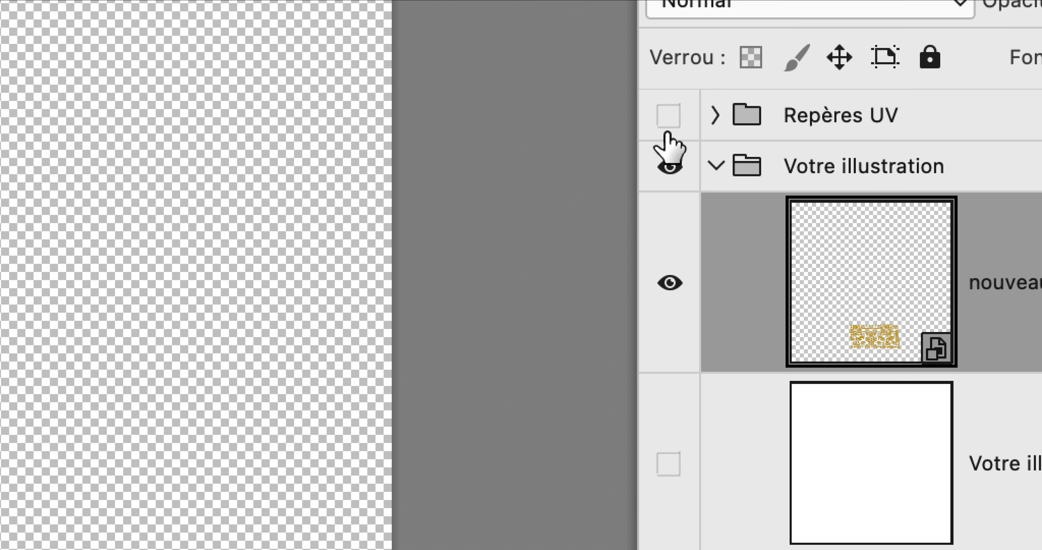
click(668, 118)
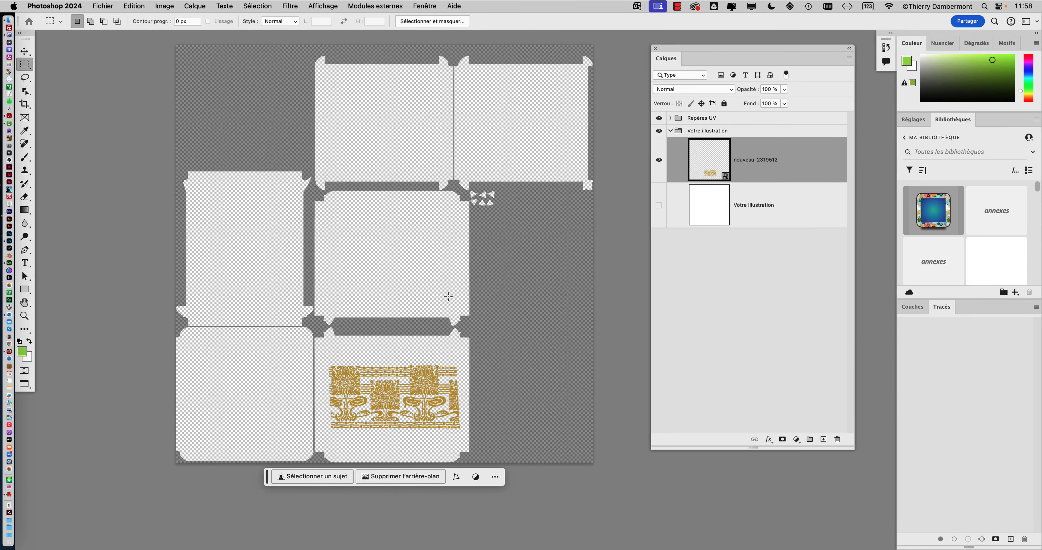
- Scale the nouveau-2319512 pattern layer proportionally about its center to 75.60 %
scroll(448, 296, up, 5)
drag(413, 309, 465, 97)
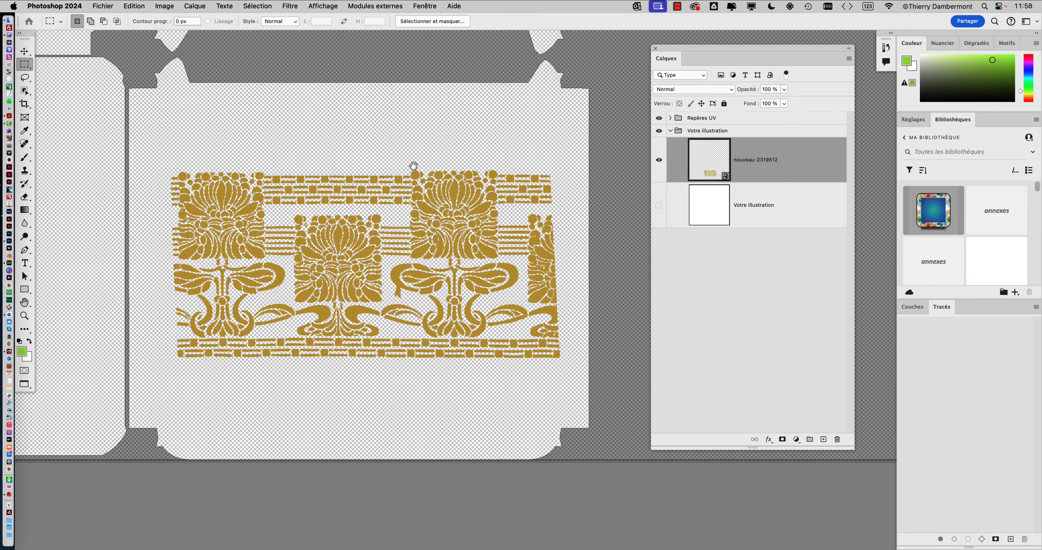
key(super+t)
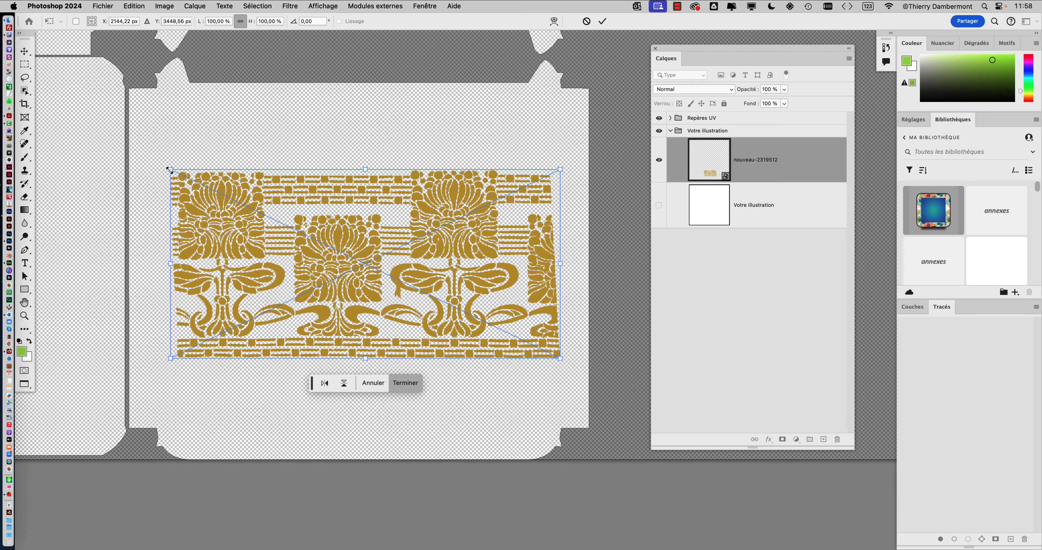
drag(169, 171, 207, 213)
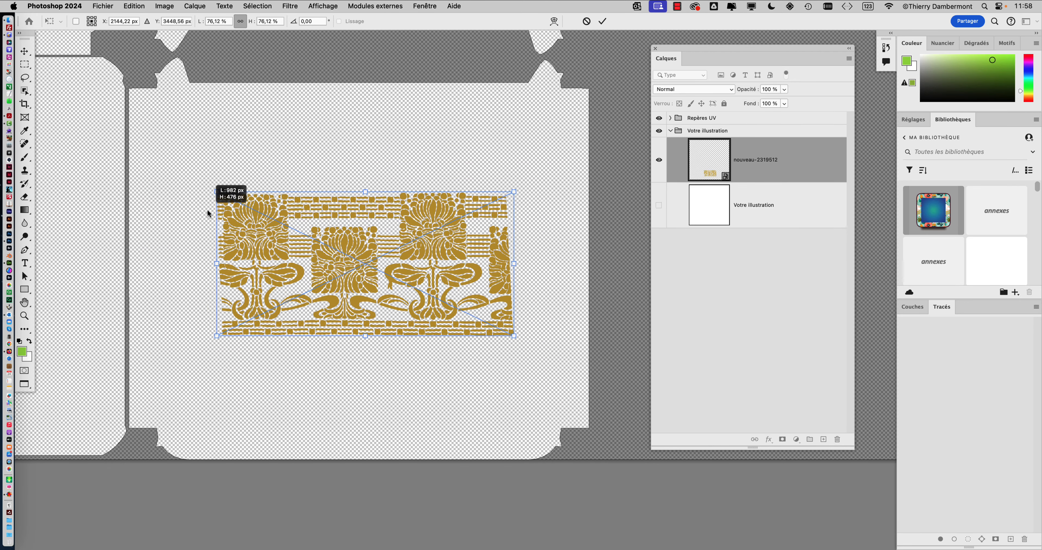
drag(208, 210, 209, 209)
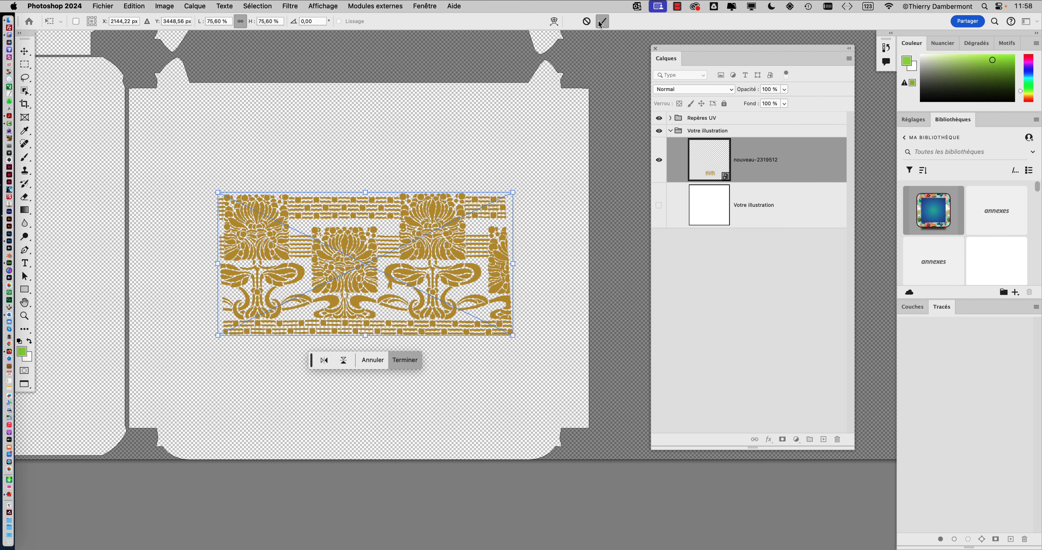
click(602, 25)
- Save the edited UV template and switch back to Adobe Dimension
click(94, 9)
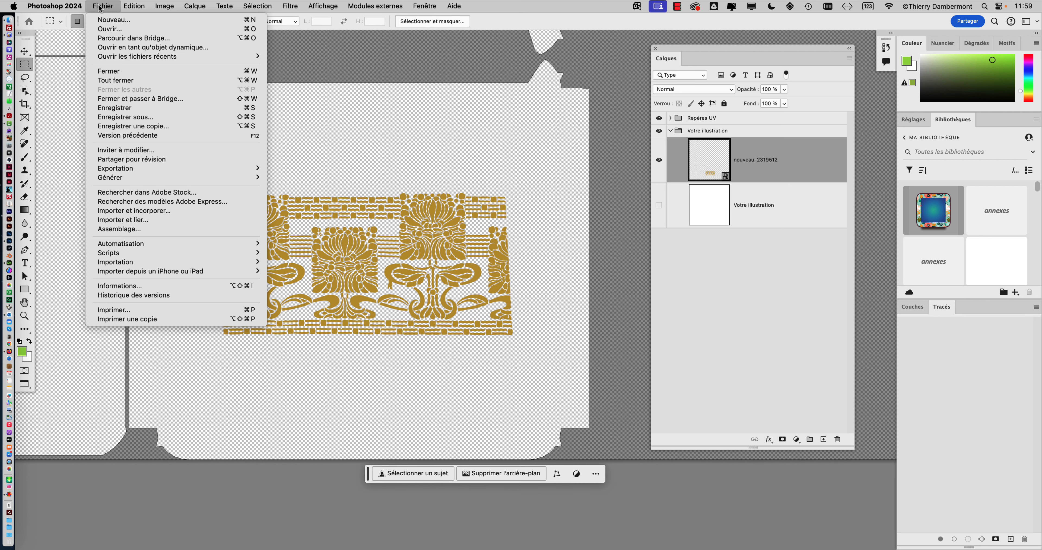
click(115, 107)
key(super+Tab)
key(super+Tab)
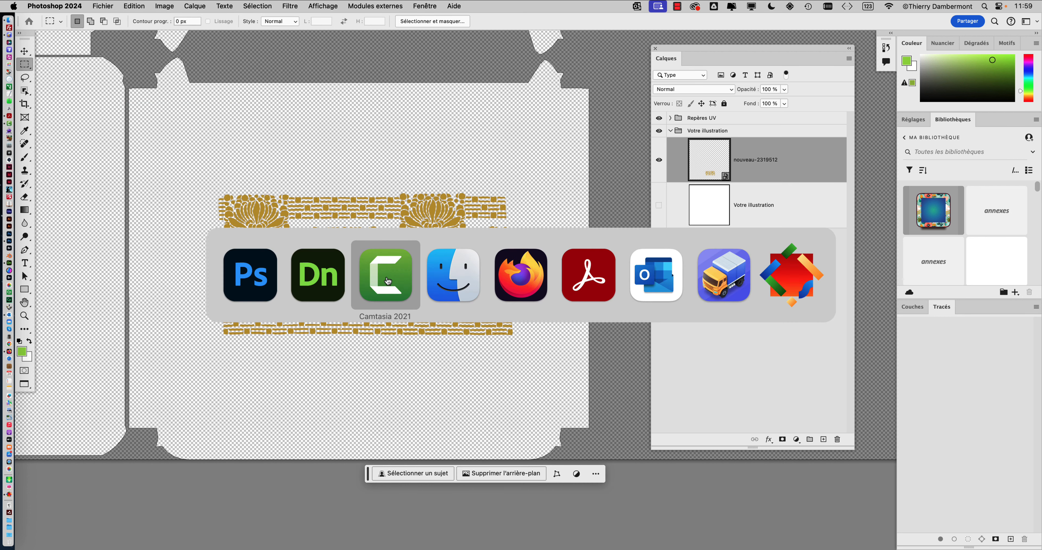
key(super+Tab)
key(super+Tab)
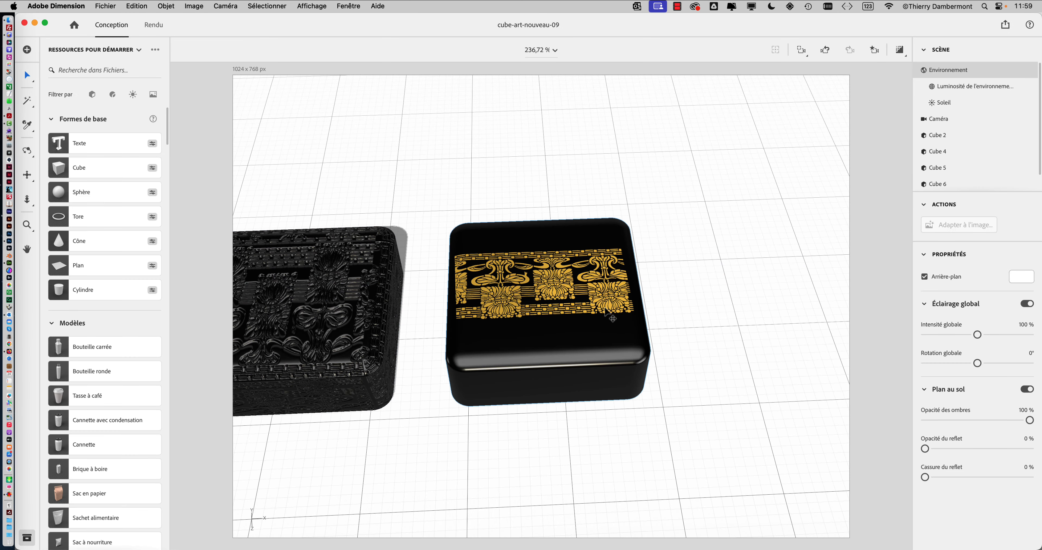
- Reload Cube_4_UV-03.psd as the image on Cube 4
click(597, 335)
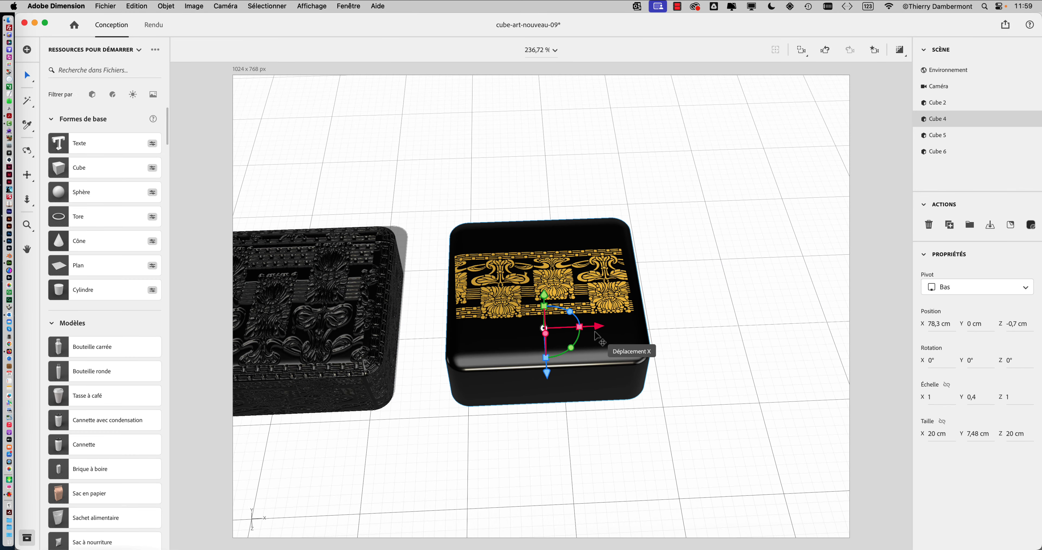
double_click(597, 337)
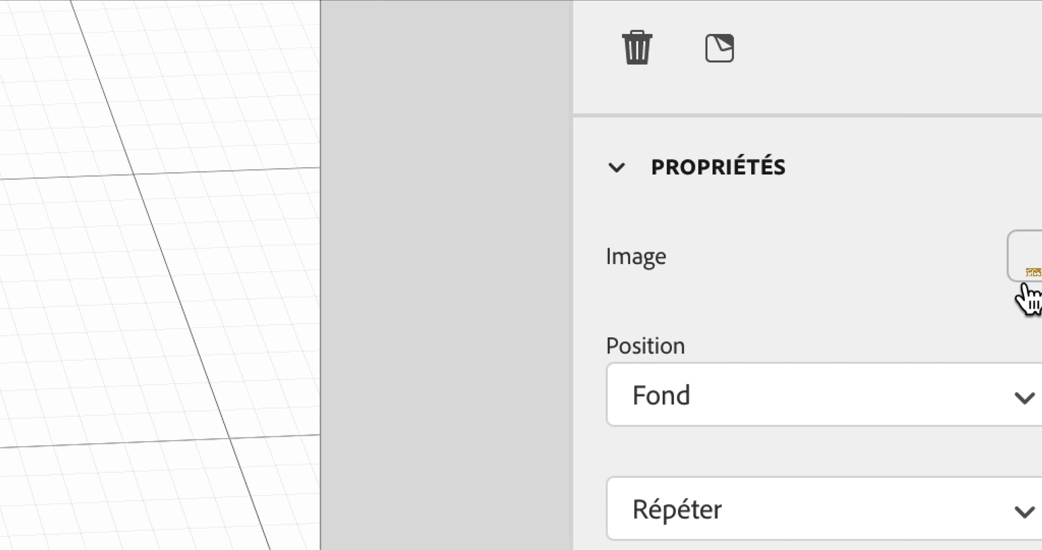
click(1026, 283)
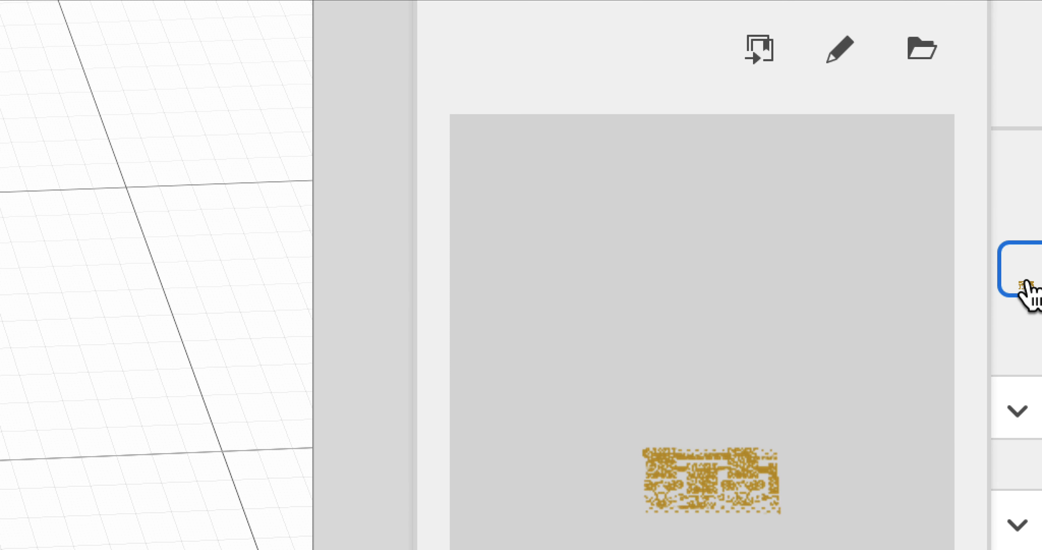
click(922, 49)
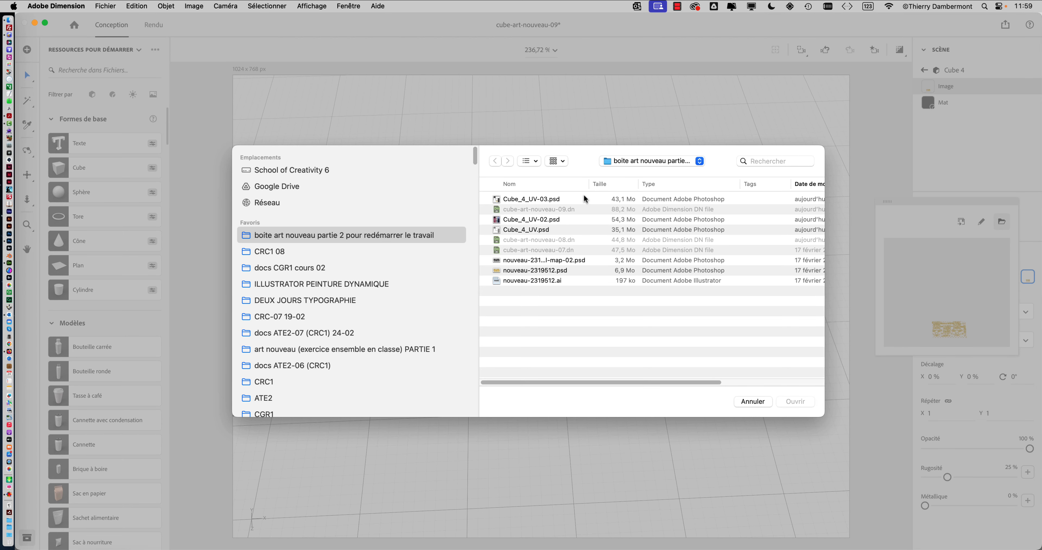
click(584, 198)
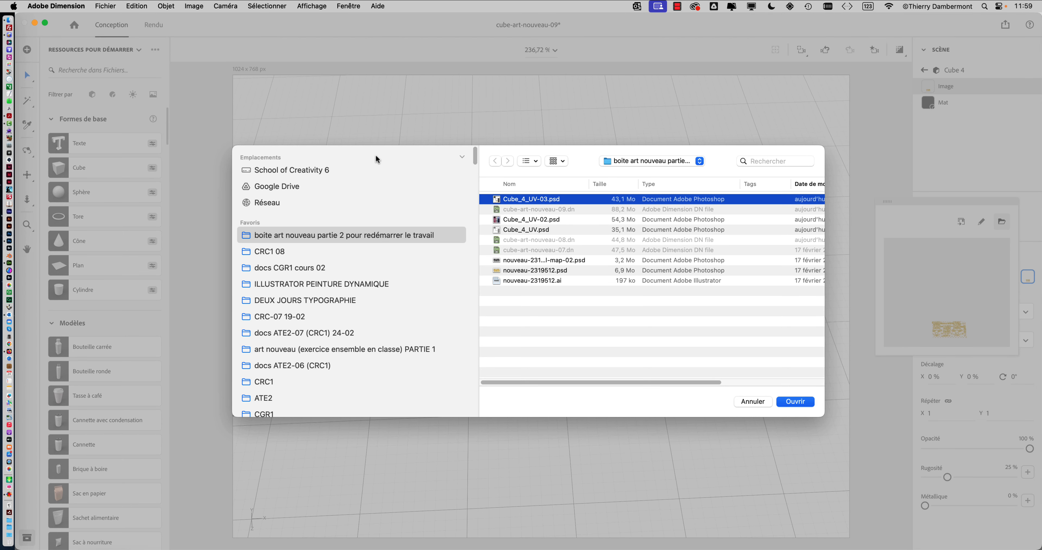
scroll(421, 168, up, 1)
click(803, 402)
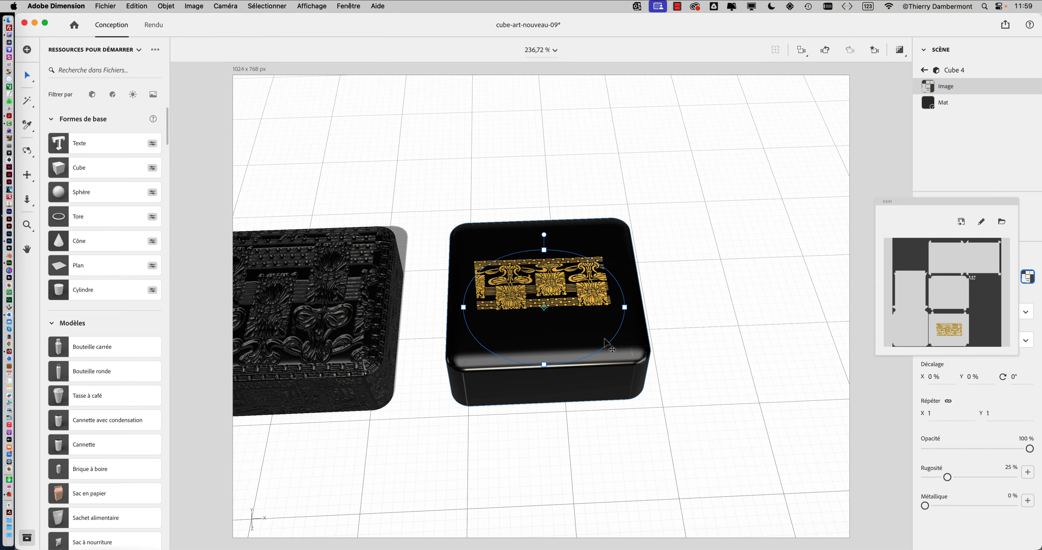
drag(684, 344, 672, 411)
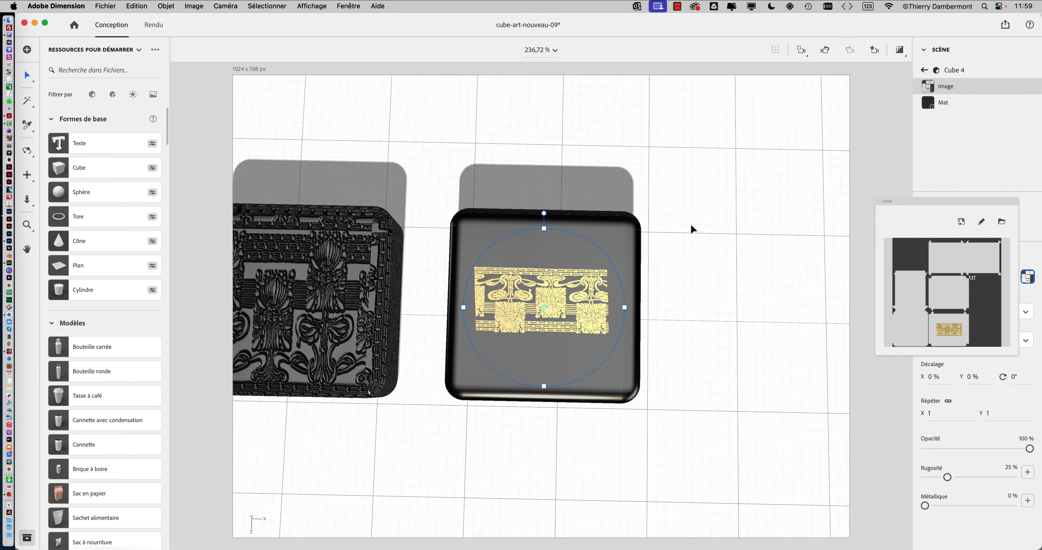
- Deselect the cube and switch to Photoshop with the UV template open
click(691, 226)
drag(719, 274, 710, 174)
key(super+Tab)
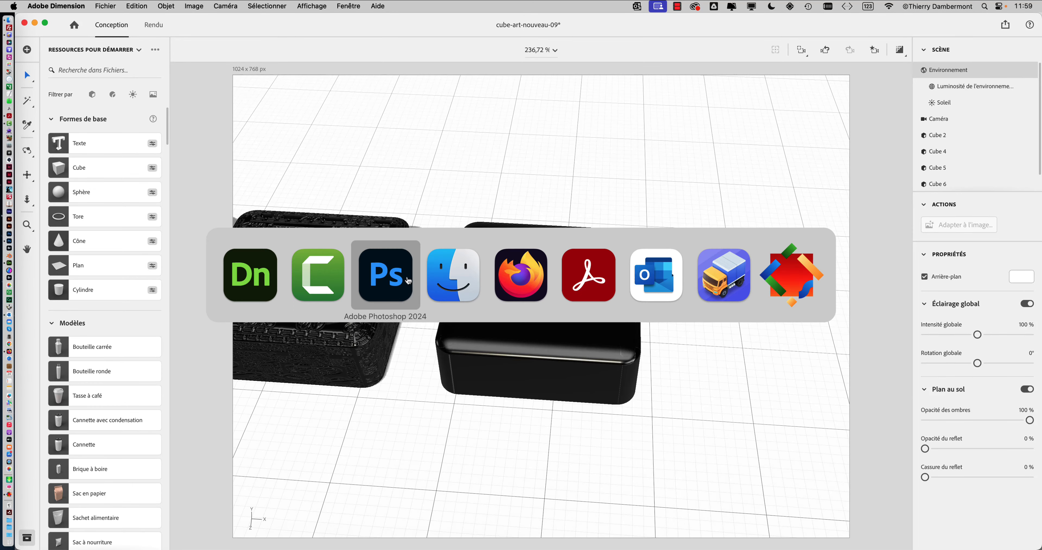
click(317, 282)
key(super+Tab)
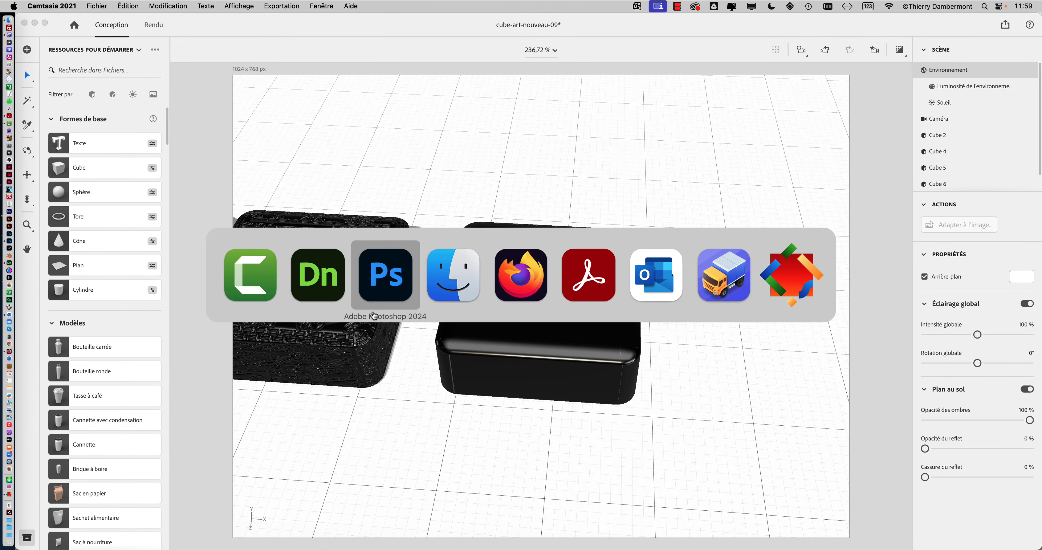
click(381, 288)
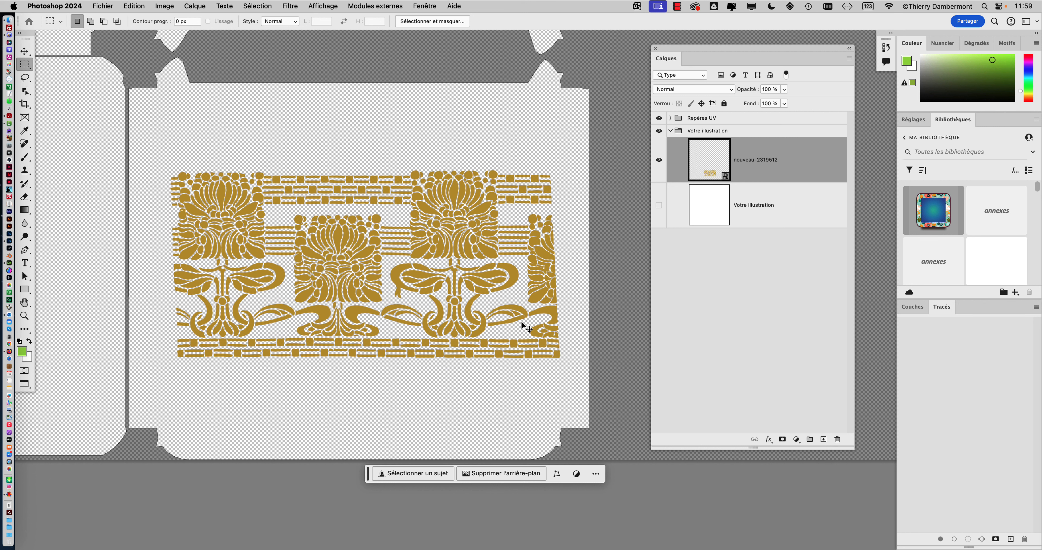
- Undo the pattern's scaling and delete the nouveau-2319512 layer
key(super+s)
key(super+z)
drag(760, 159, 838, 438)
- Try to place nouveau-2319512.psd as an embedded object and position it on the empty UV face
click(103, 6)
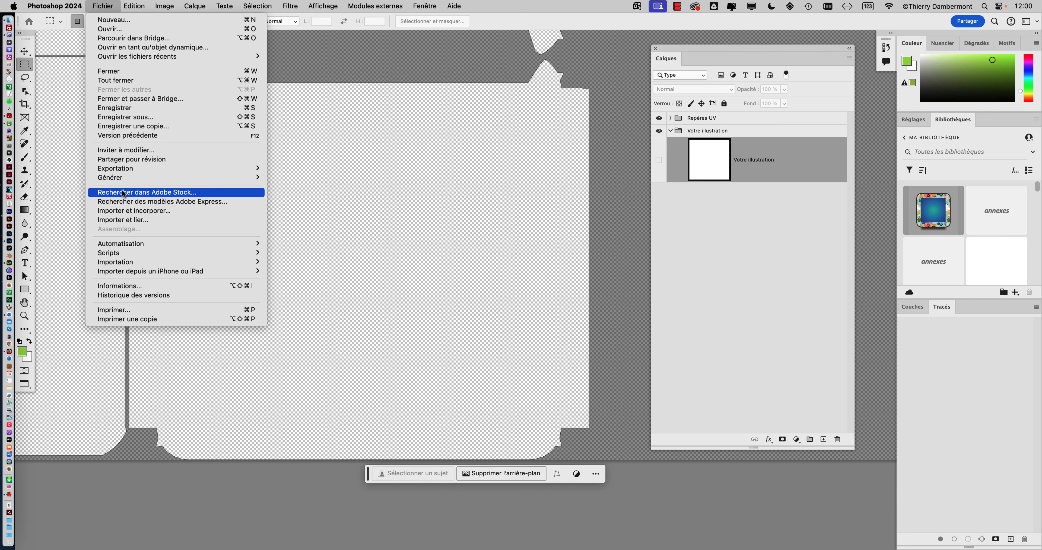
click(128, 210)
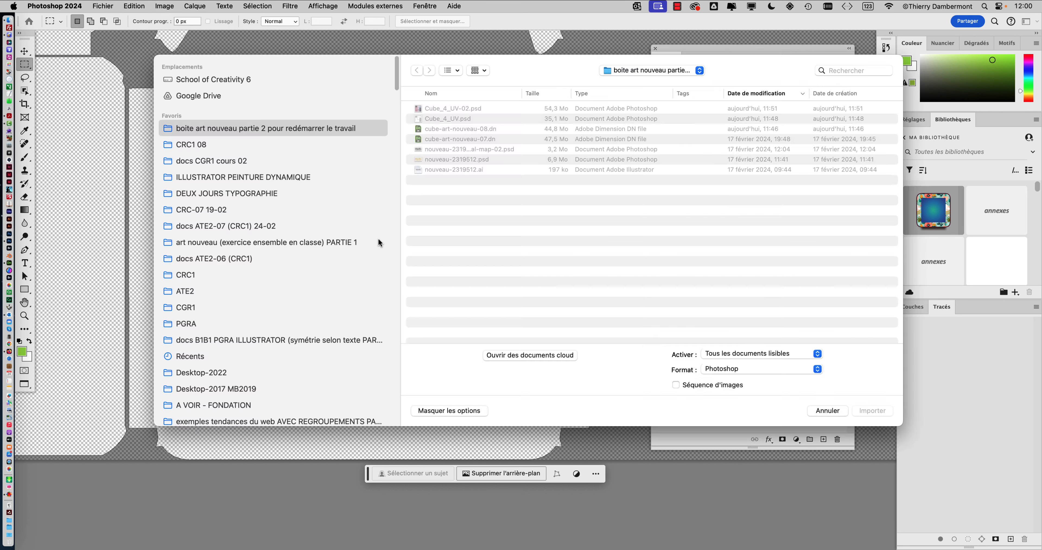
click(446, 181)
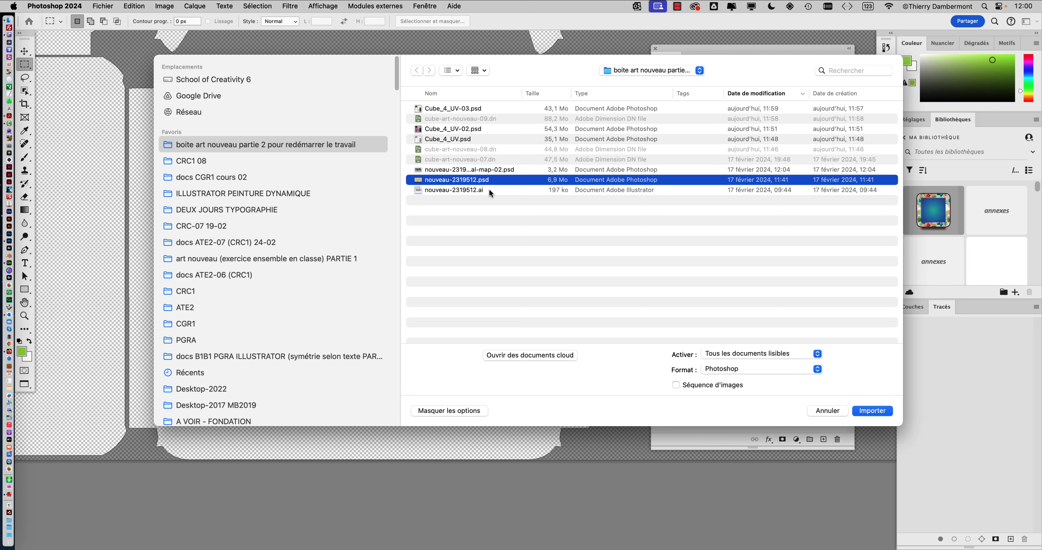
click(873, 411)
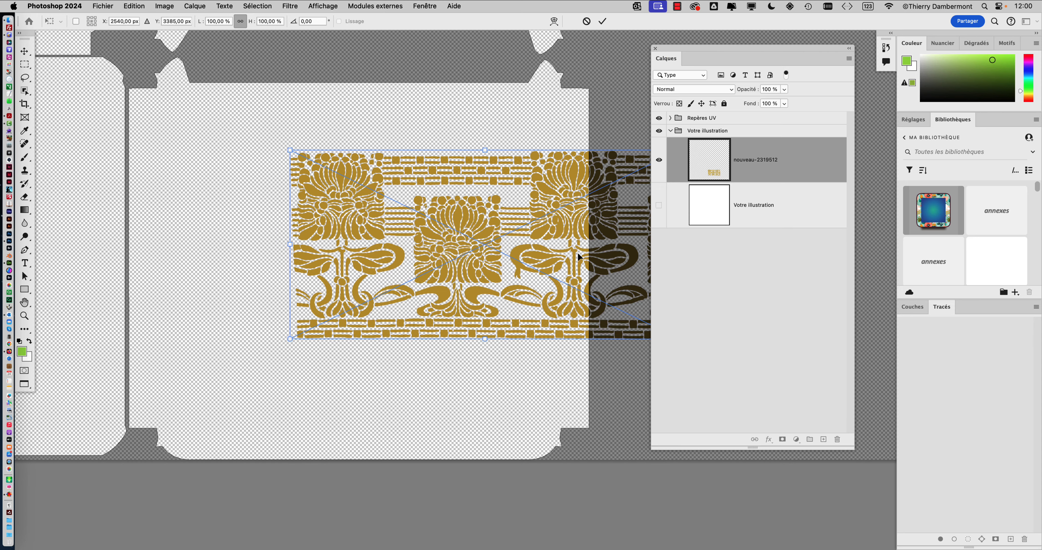
drag(520, 251, 448, 267)
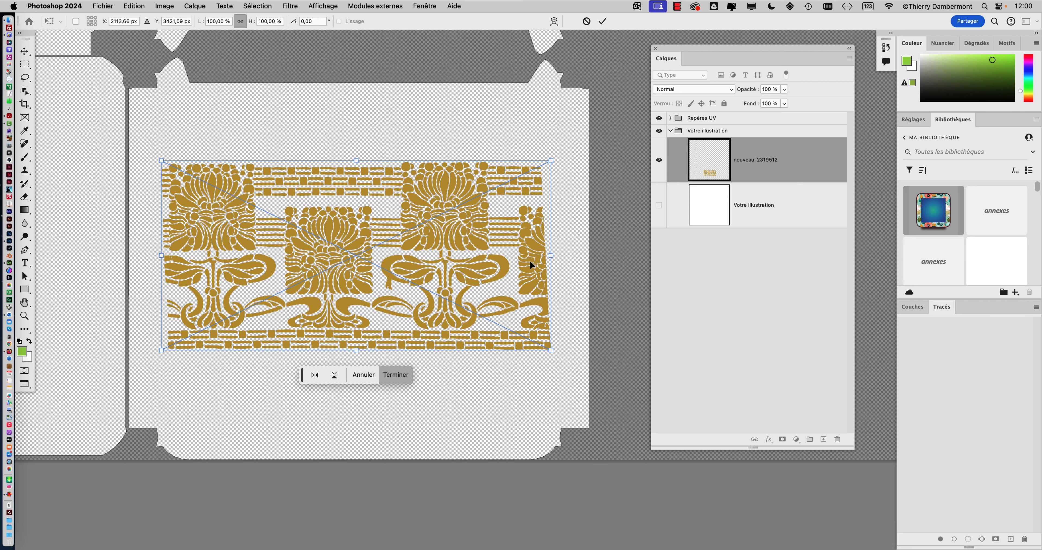
- Undo the new placement and the deletion of the original nouveau-2319512 layer
key(super+z)
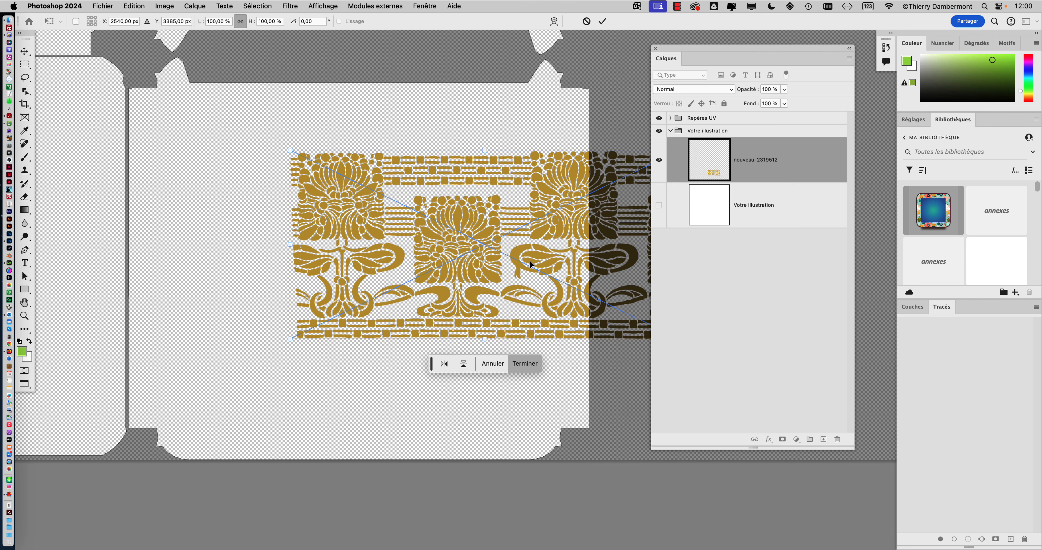
key(super+z)
key(super+z)
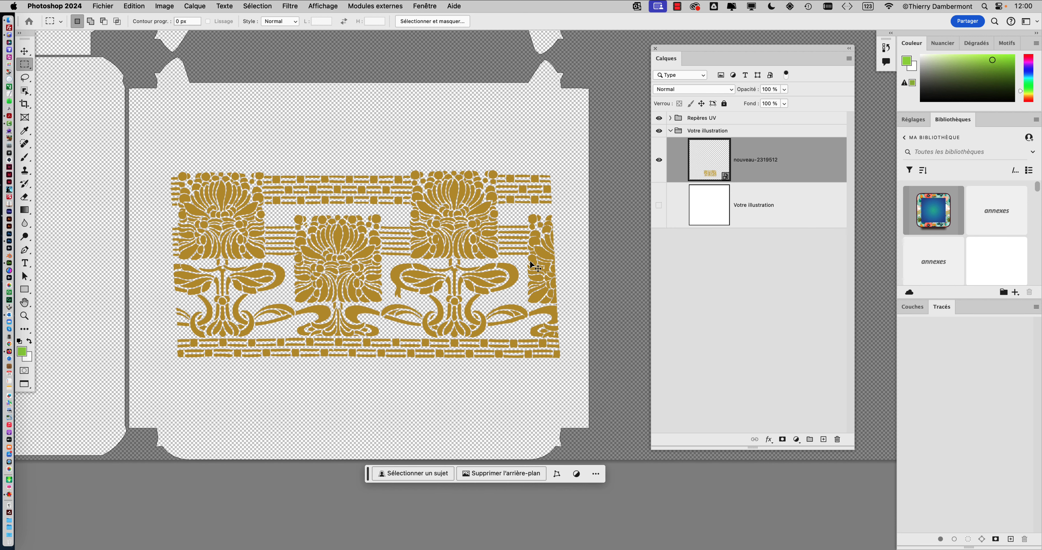
key(super+z)
key(super+z)
- Display the document history, detach it and enlarge it to show the full list of states
click(433, 6)
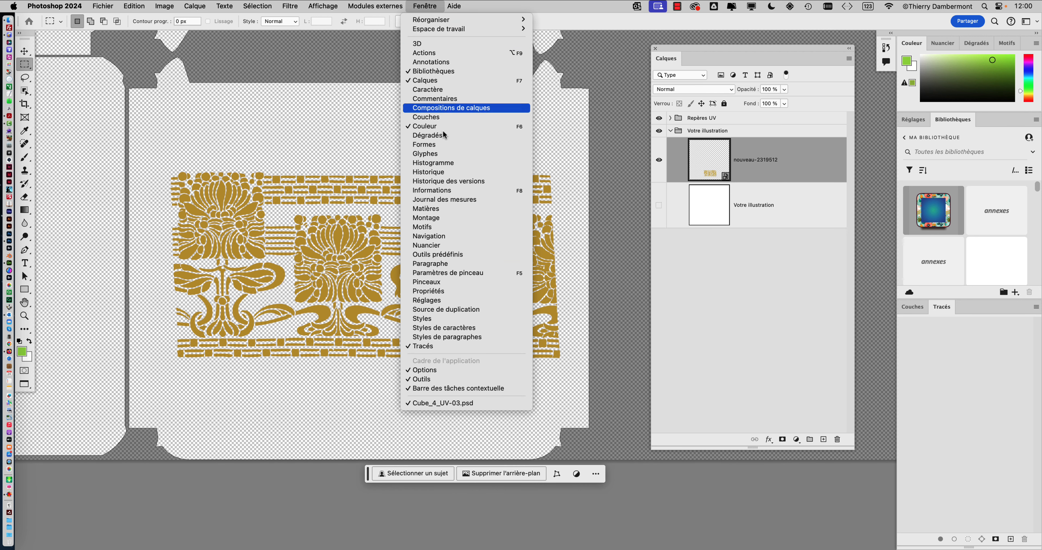
click(462, 173)
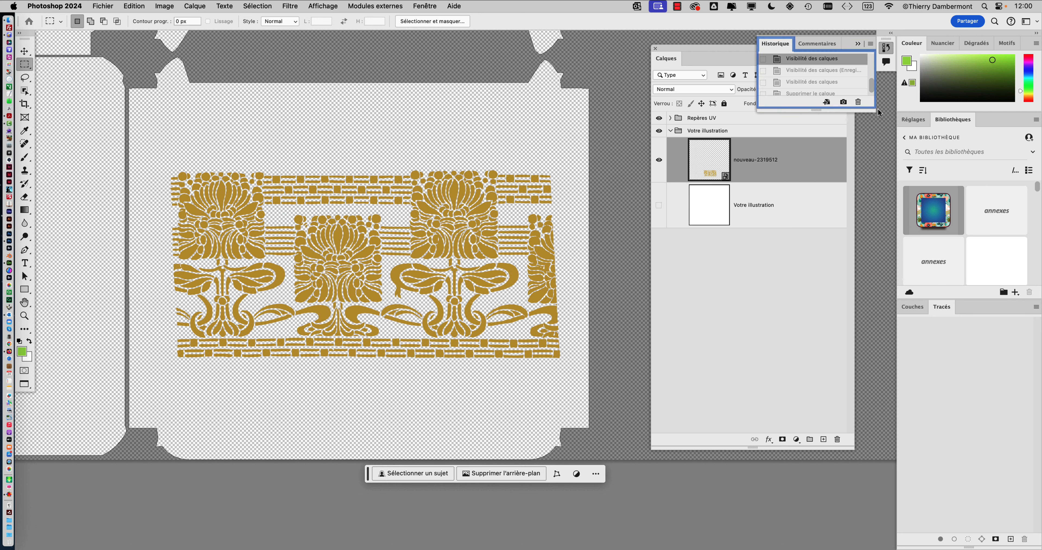
drag(781, 44, 599, 80)
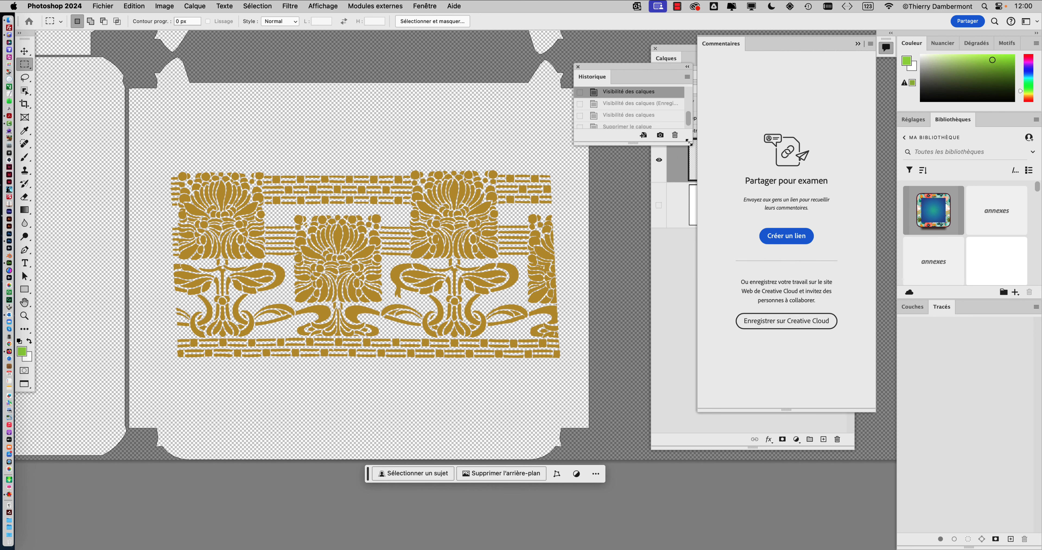
drag(687, 142, 688, 435)
- Compare the history states and restore the layer visibility state directly after the embedded smart object import
click(634, 147)
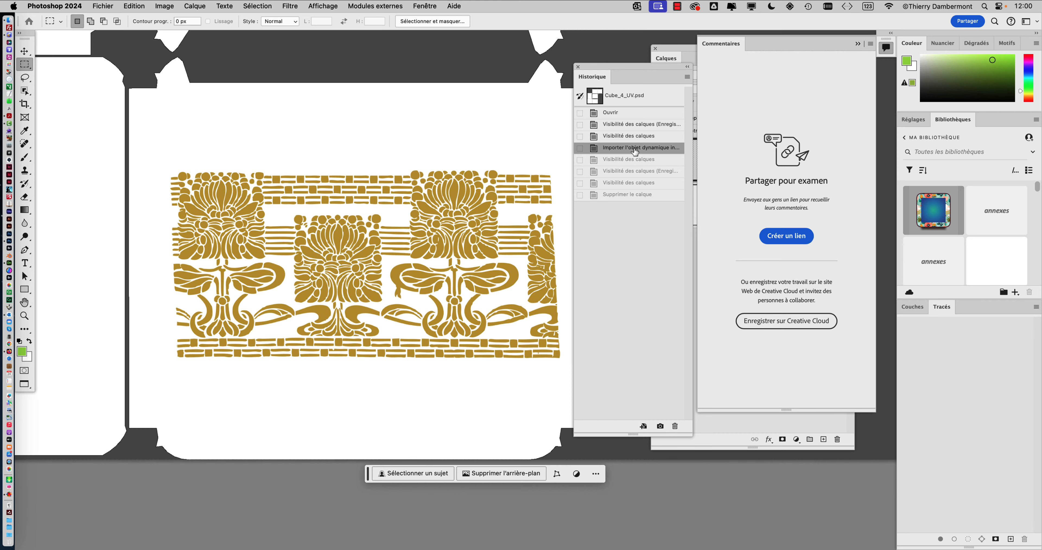
click(633, 137)
click(633, 147)
click(631, 159)
click(629, 172)
click(627, 184)
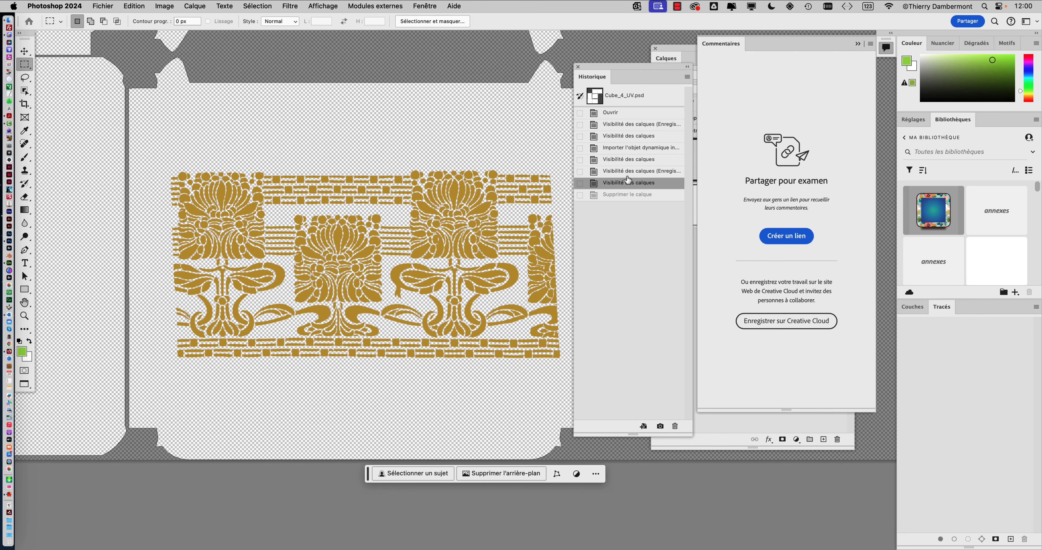
click(628, 172)
click(627, 160)
click(625, 150)
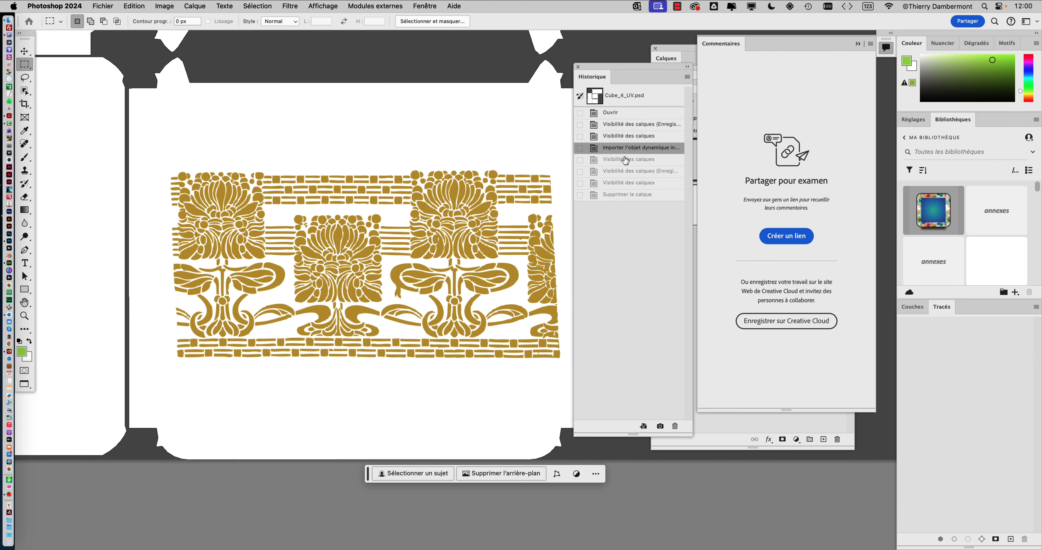
click(625, 161)
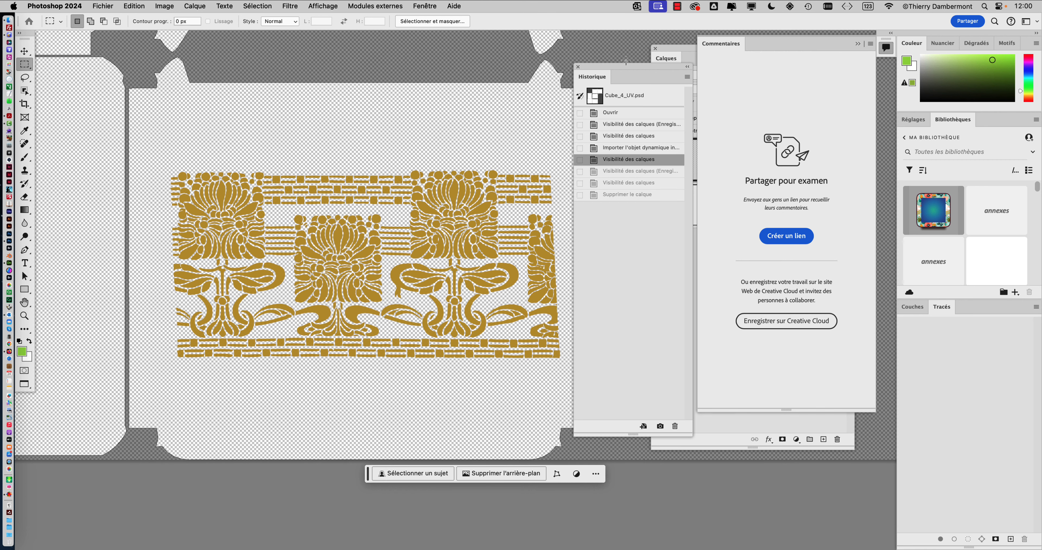
- Hide every palette except the layers, and hide the Repères UV group while keeping the nouveau-2319512 layer visible
key(shift+Tab)
click(425, 6)
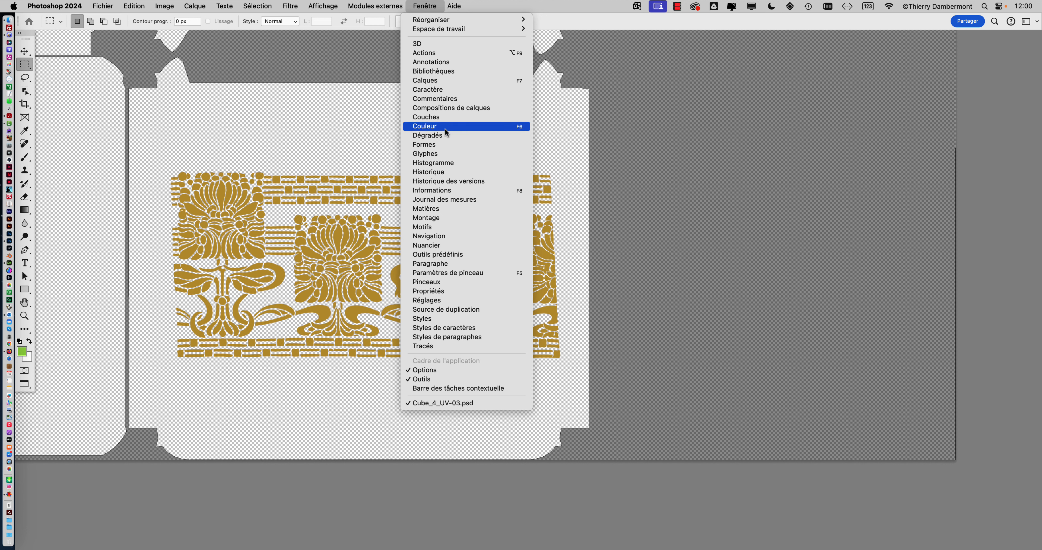
click(424, 80)
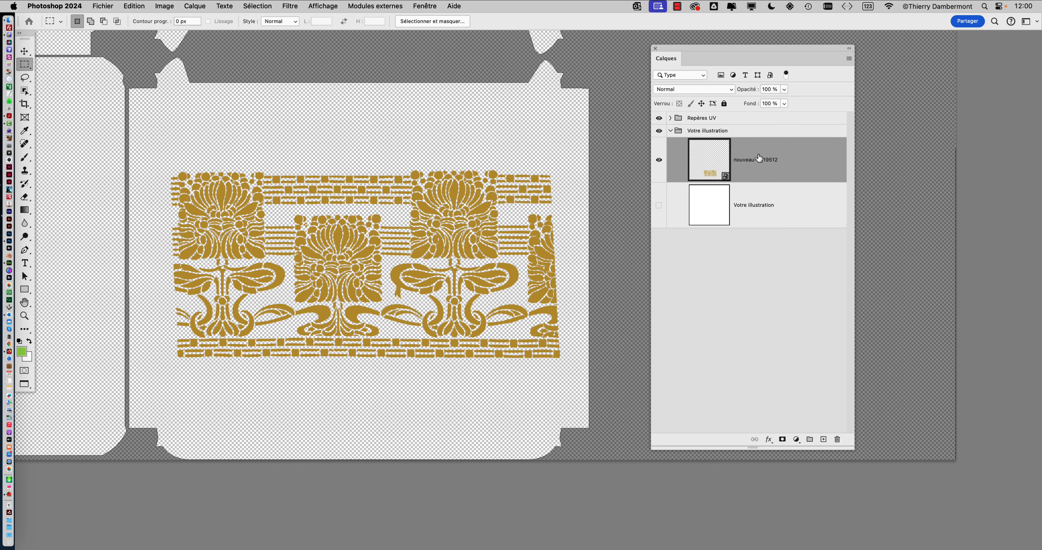
click(659, 161)
click(658, 119)
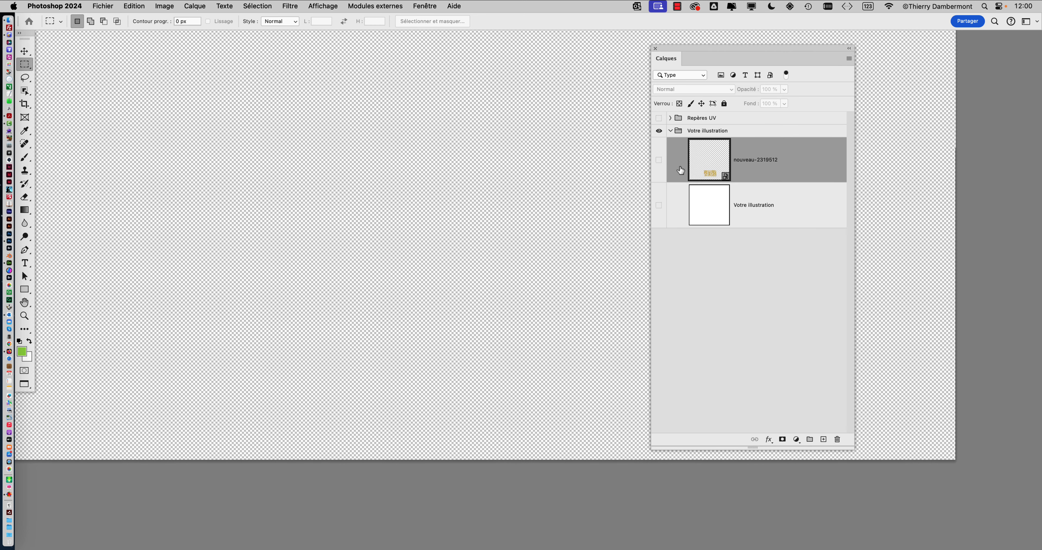
click(659, 160)
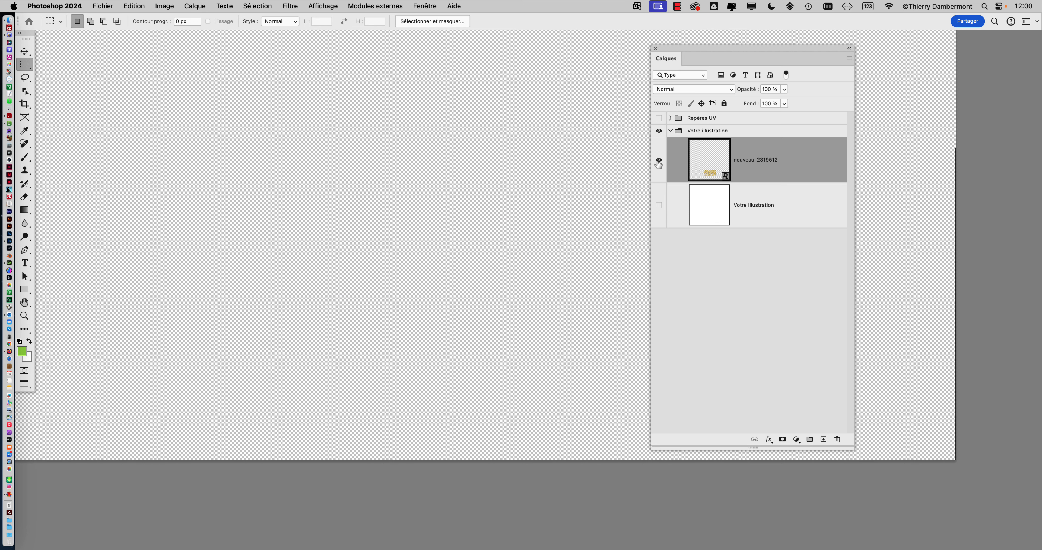
scroll(491, 216, down, 5)
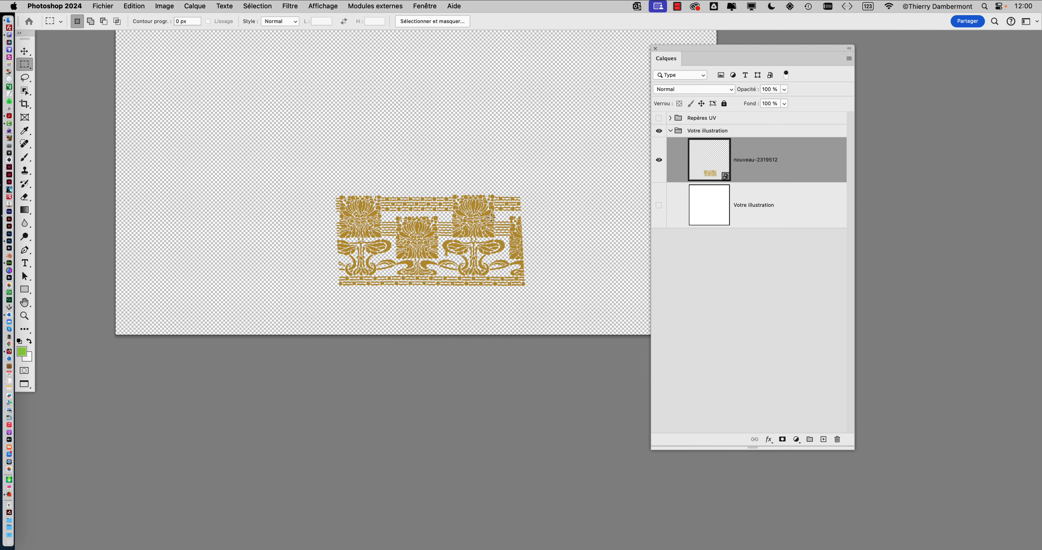
- Save the edited UV template and switch to Adobe Dimension
click(103, 5)
click(113, 108)
key(super+Tab)
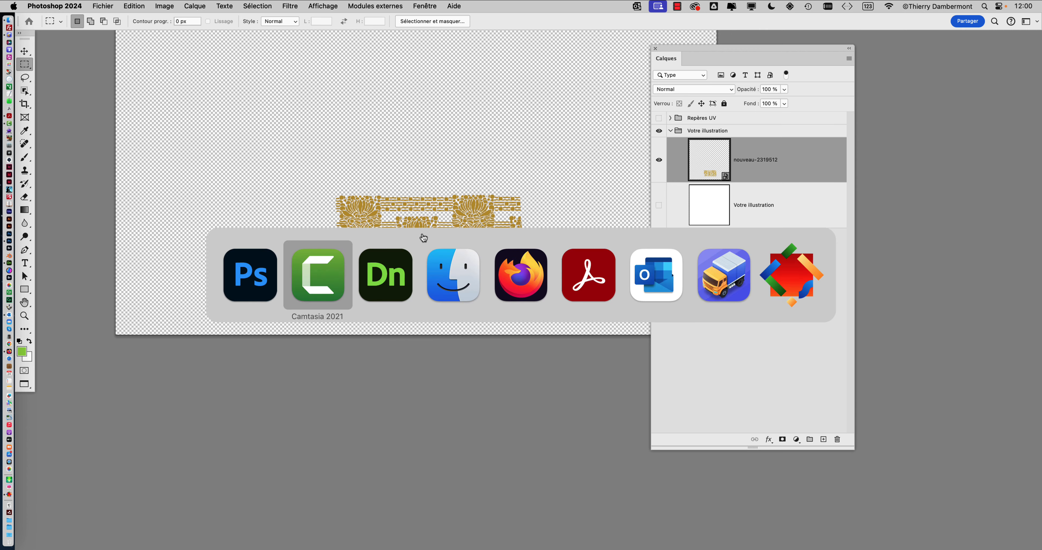
key(super+Tab)
- Select the Image layer on Cube 4 and open its image settings
click(619, 279)
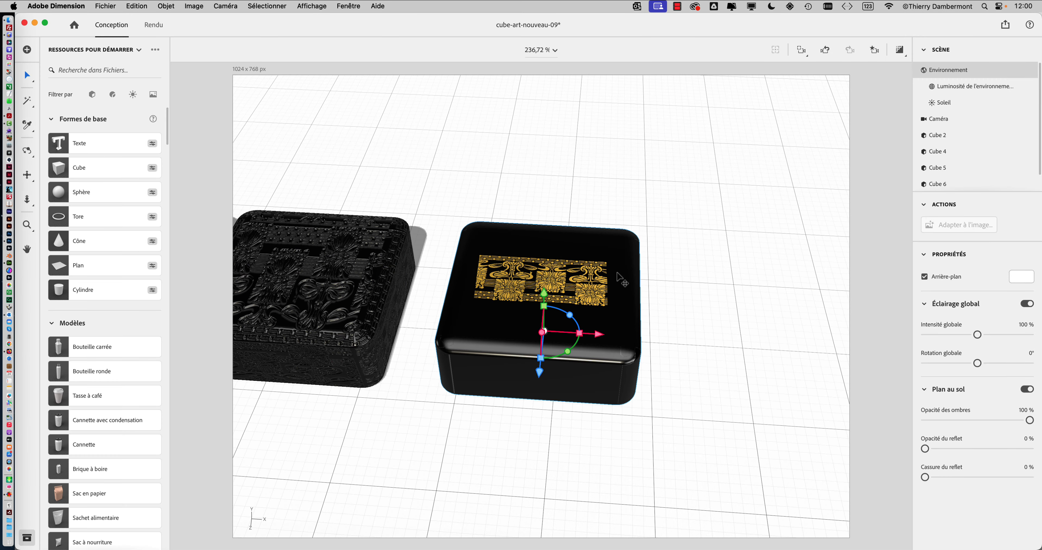
click(619, 279)
click(1028, 278)
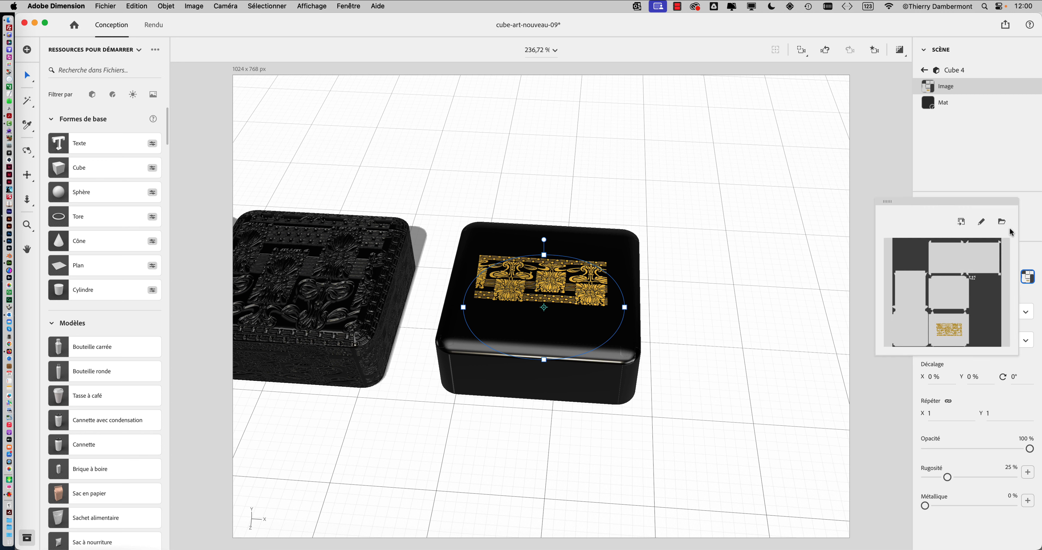
drag(950, 211, 803, 189)
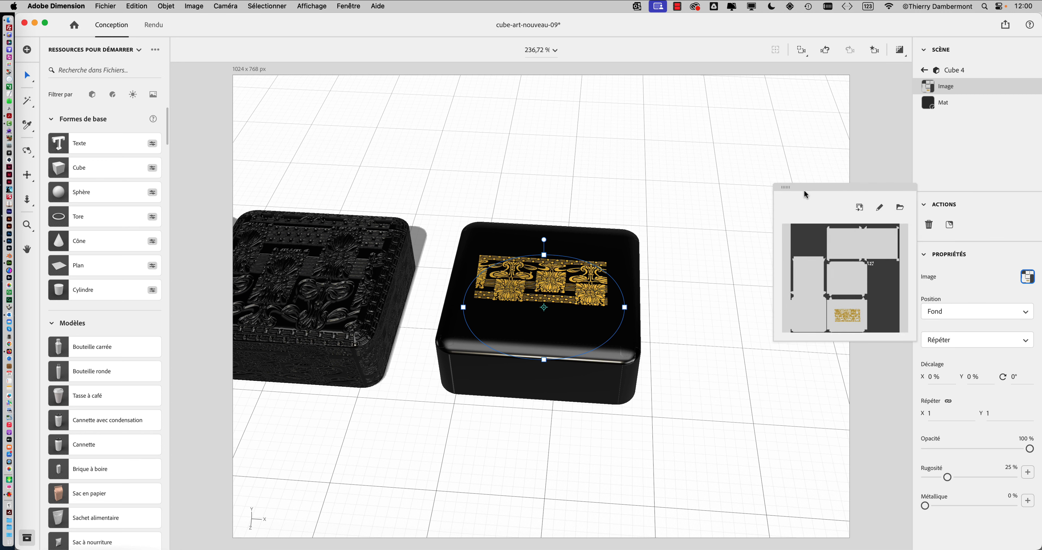
key(Escape)
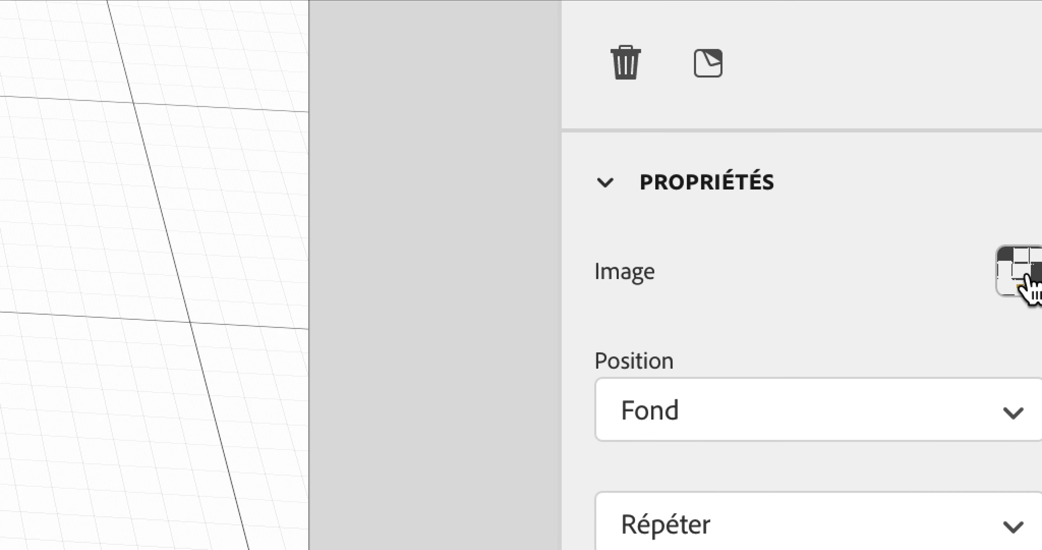
click(1023, 273)
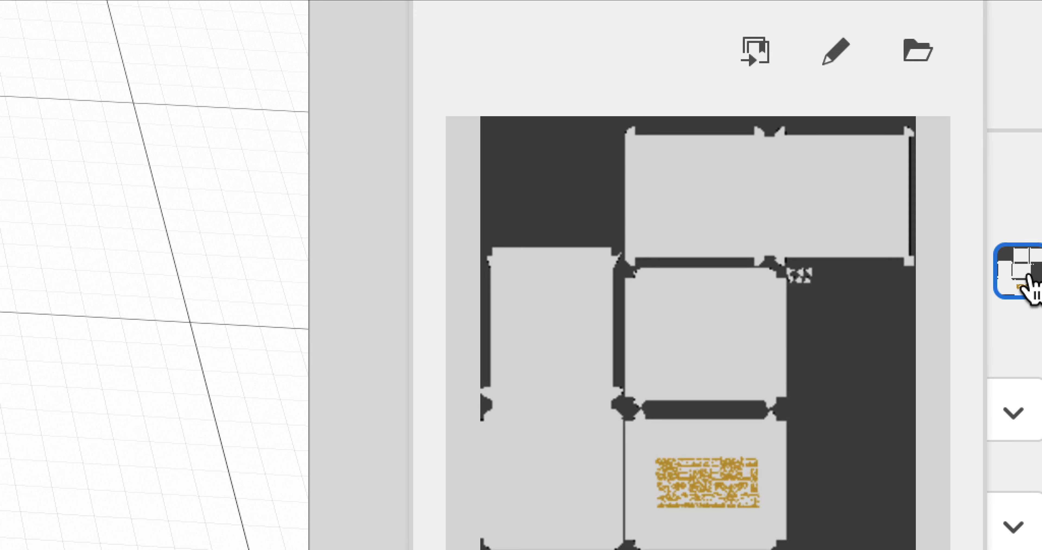